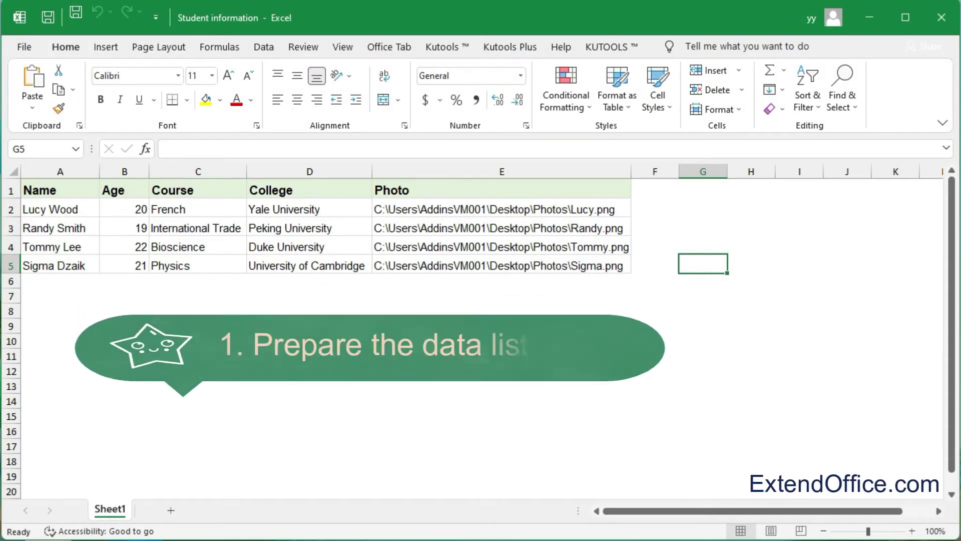
# - Review the Name, Age, Course, College and Photo path columns in the sheet
pyautogui.moveTo(45, 188); pyautogui.dragTo(67, 265)
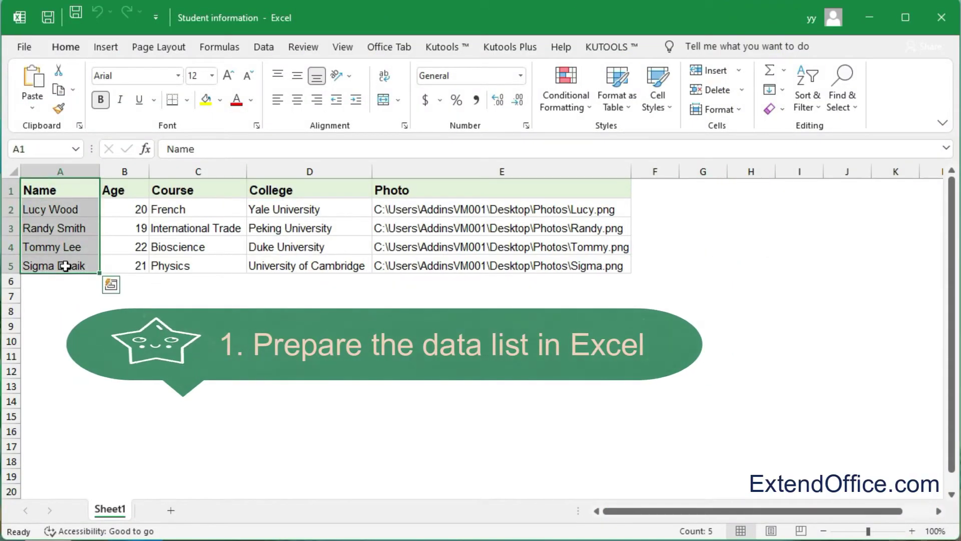
pyautogui.moveTo(126, 187); pyautogui.dragTo(133, 251)
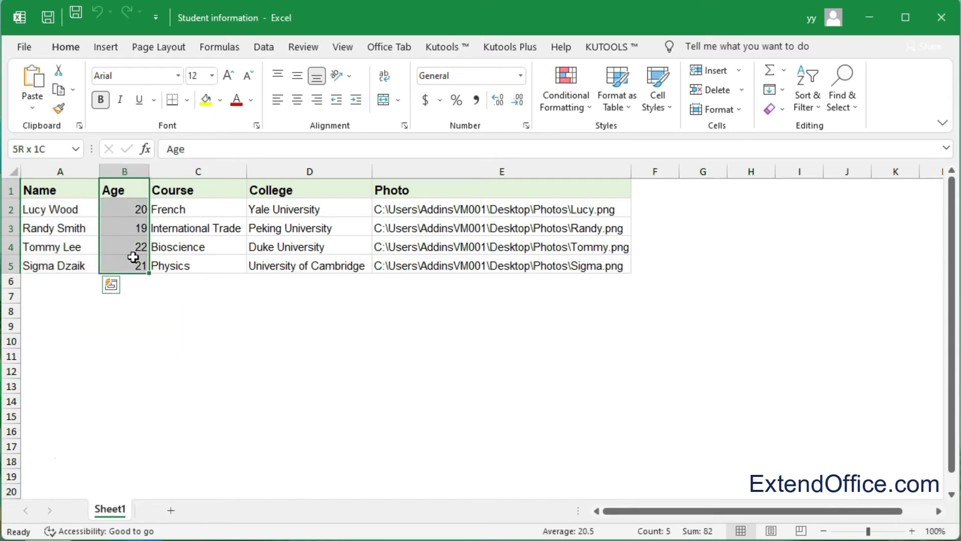
pyautogui.moveTo(203, 189); pyautogui.dragTo(220, 265)
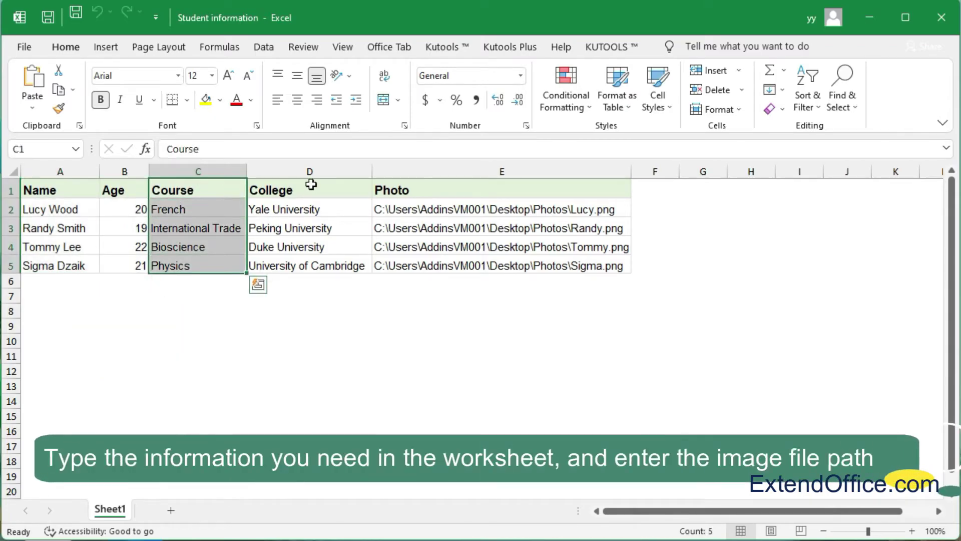
pyautogui.moveTo(311, 189); pyautogui.dragTo(320, 266)
pyautogui.moveTo(489, 190); pyautogui.dragTo(492, 265)
pyautogui.click(471, 213)
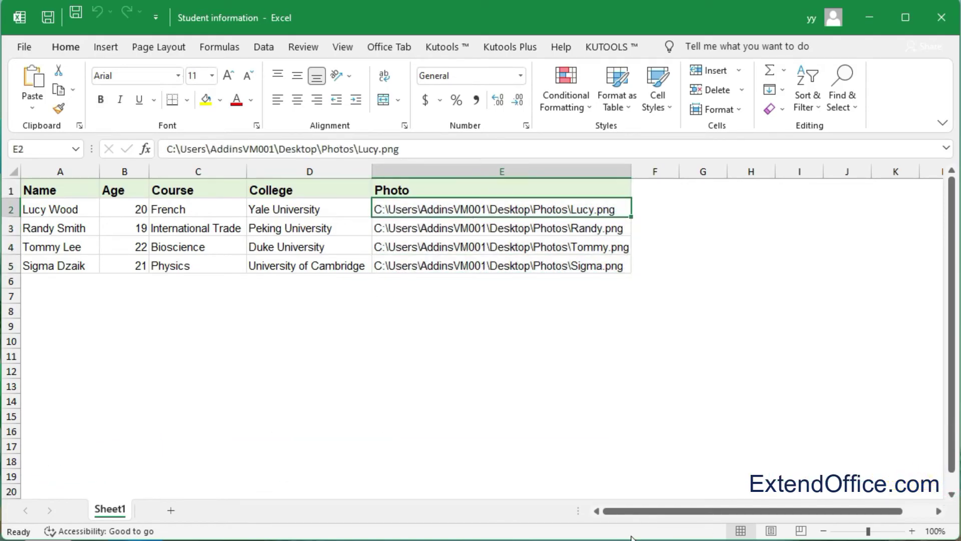
# - Check the student photos folder and its full path in File Explorer
pyautogui.hotkey('alt', 'Tab')
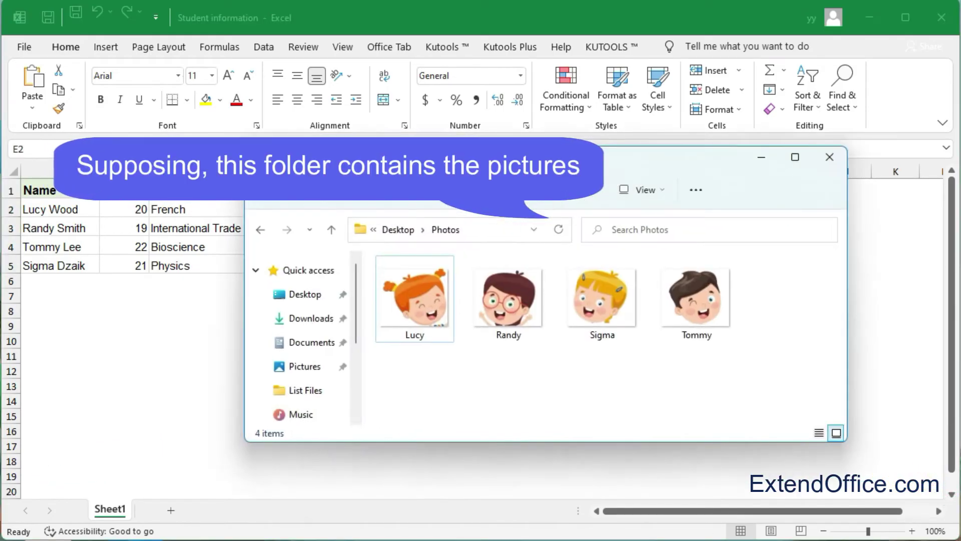
pyautogui.moveTo(501, 158); pyautogui.dragTo(468, 204)
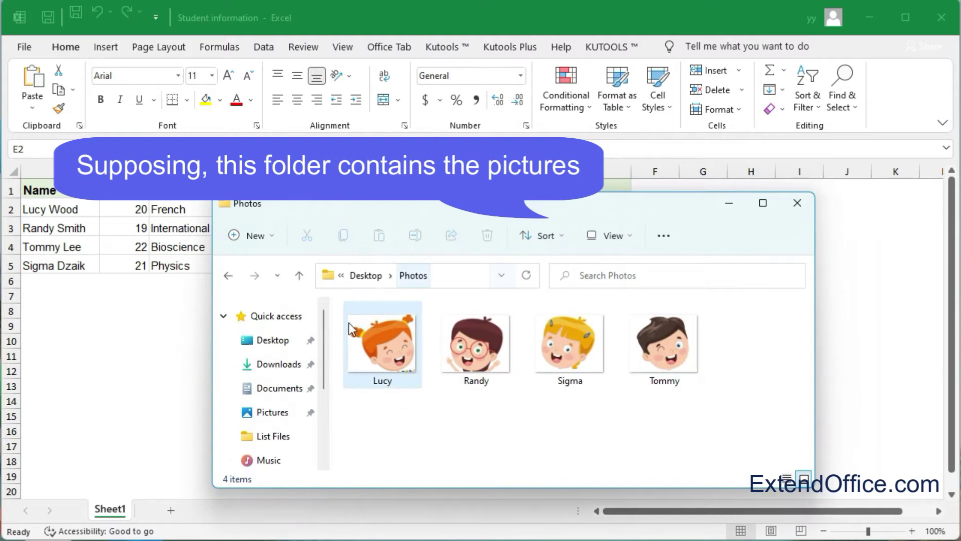
pyautogui.click(390, 342)
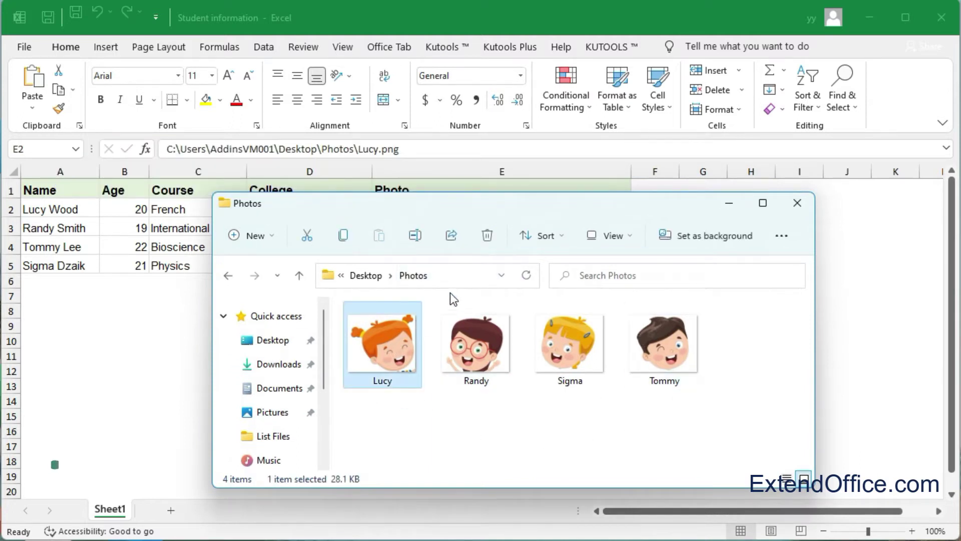
pyautogui.click(445, 276)
pyautogui.moveTo(557, 204); pyautogui.dragTo(565, 236)
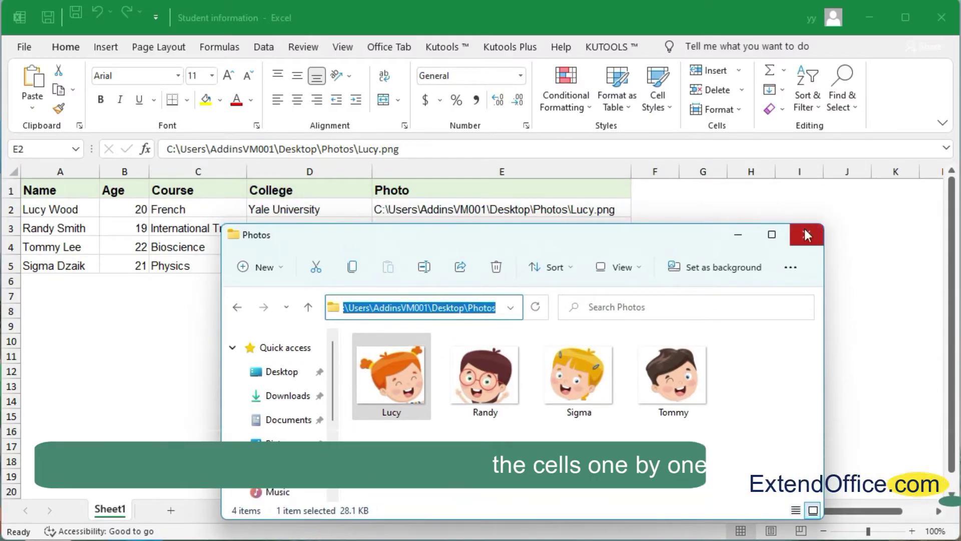
pyautogui.click(739, 235)
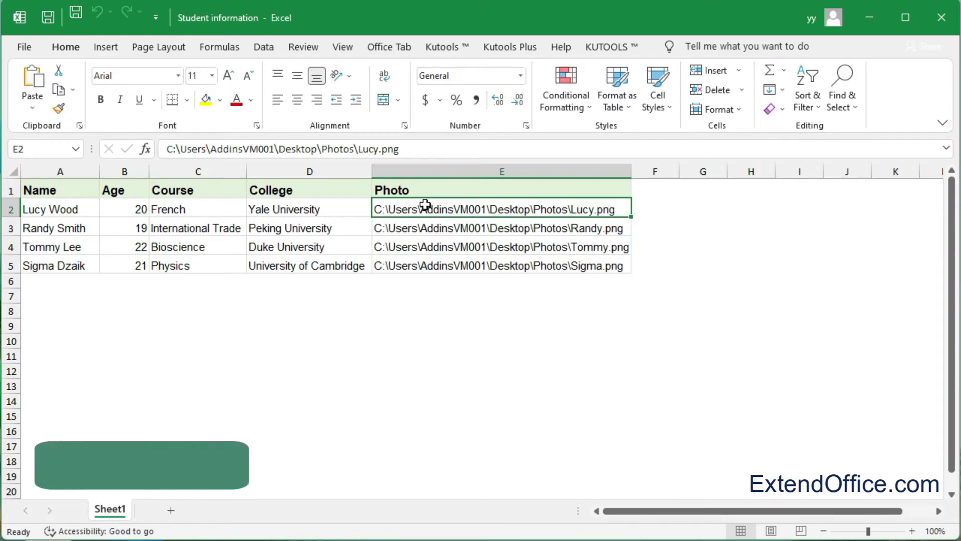
# - Replace every \ with \\ in the photo paths E2:E5
pyautogui.moveTo(491, 209); pyautogui.dragTo(502, 260)
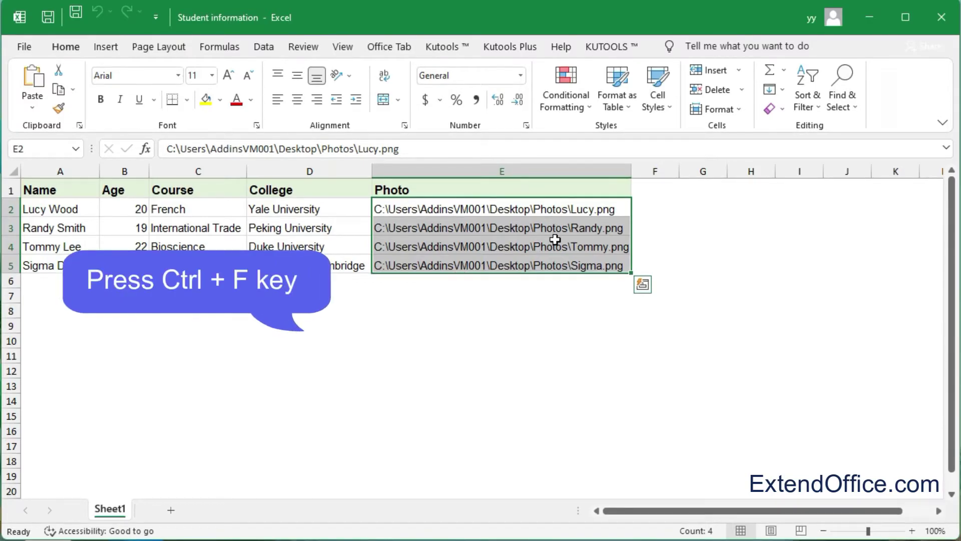
pyautogui.hotkey('ctrl', 'f')
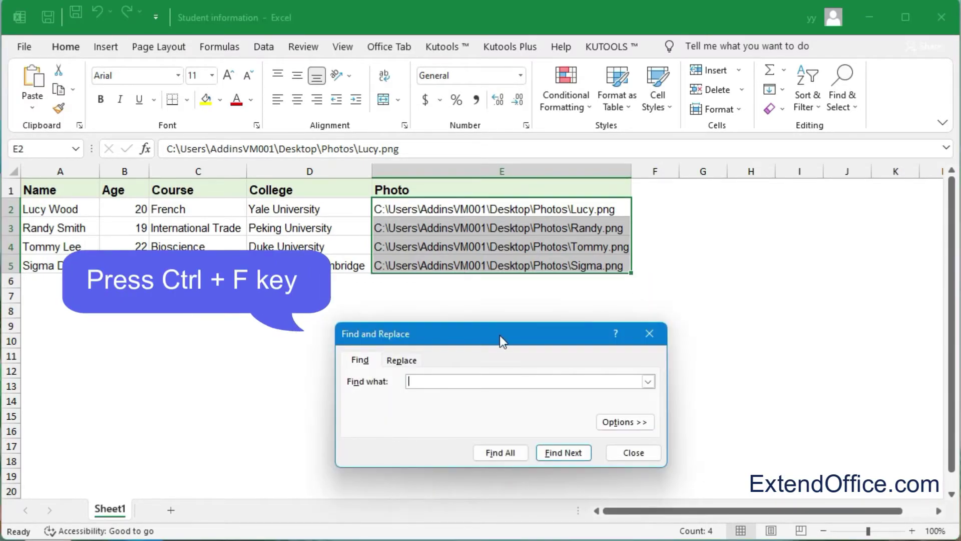
pyautogui.moveTo(500, 335); pyautogui.dragTo(517, 317)
pyautogui.click(419, 341)
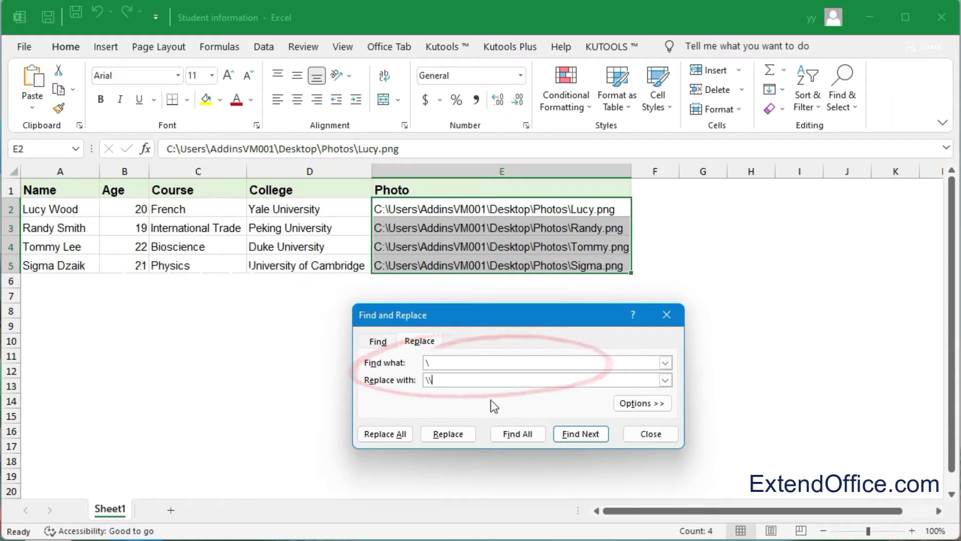
pyautogui.click(393, 435)
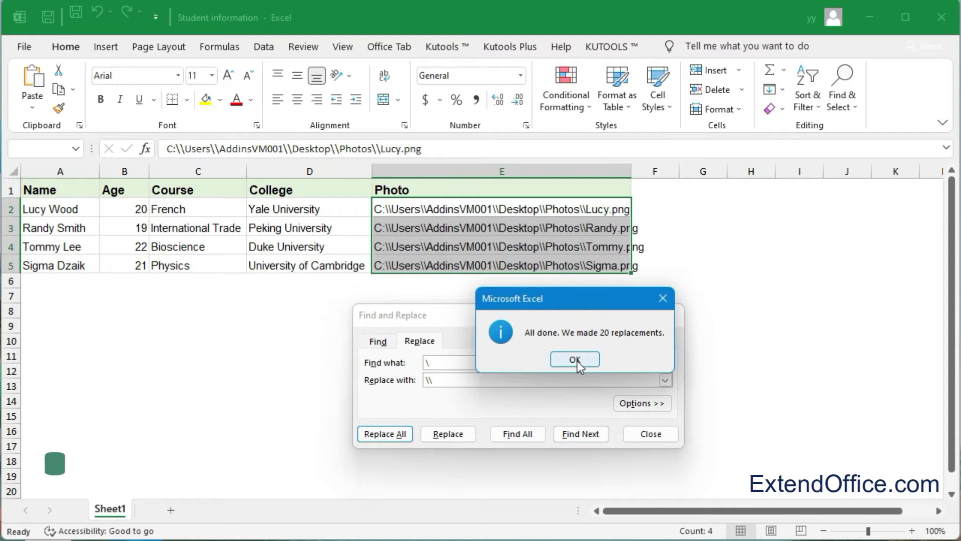
pyautogui.click(575, 360)
pyautogui.click(651, 434)
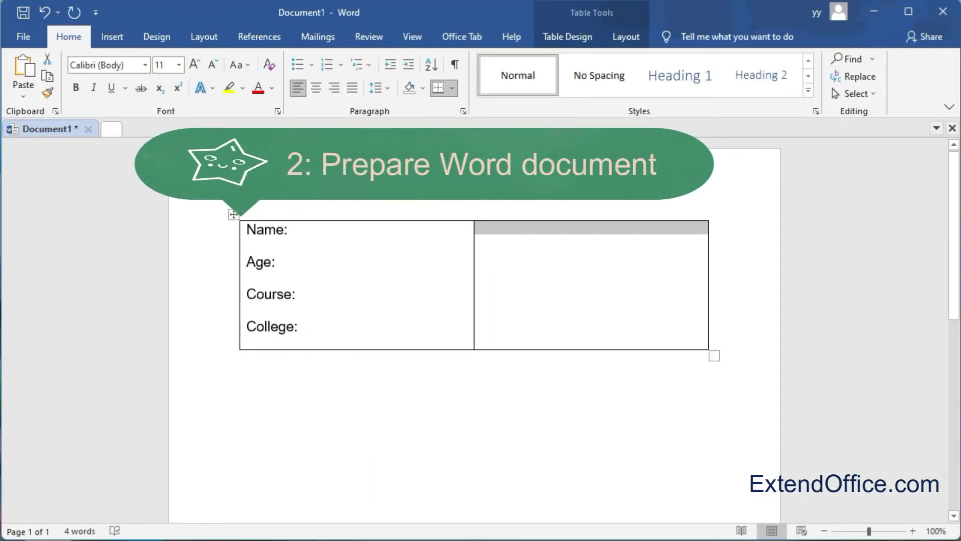
# - Place the cursor in the table's label cell and show the Mailings ribbon
pyautogui.click(289, 229)
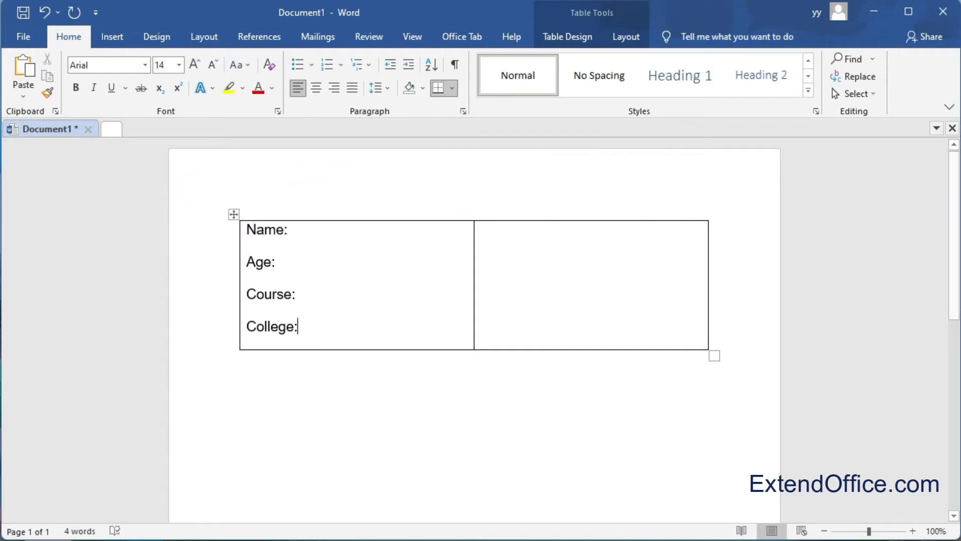
pyautogui.click(321, 36)
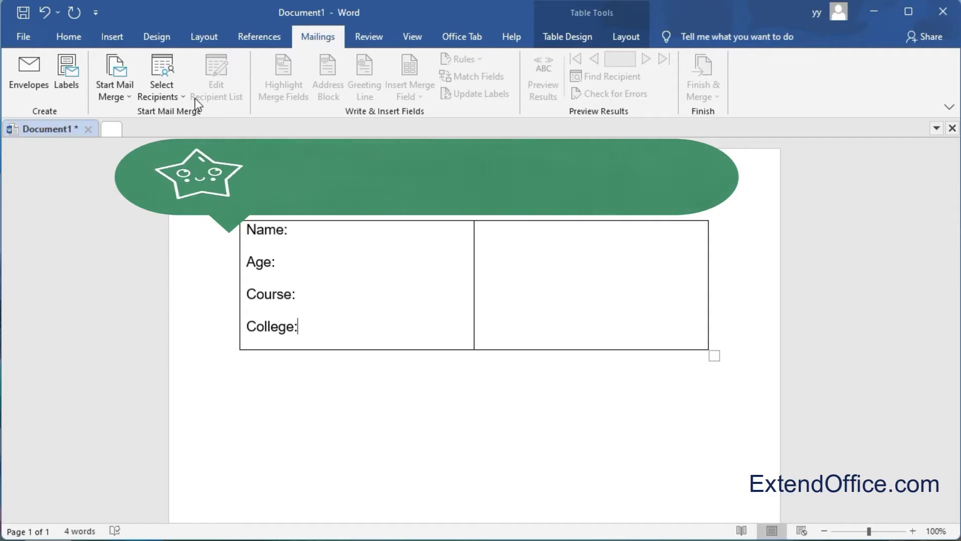
# - Use Sheet1$ of the Desktop 'Student information' workbook as the existing recipient list
pyautogui.click(176, 97)
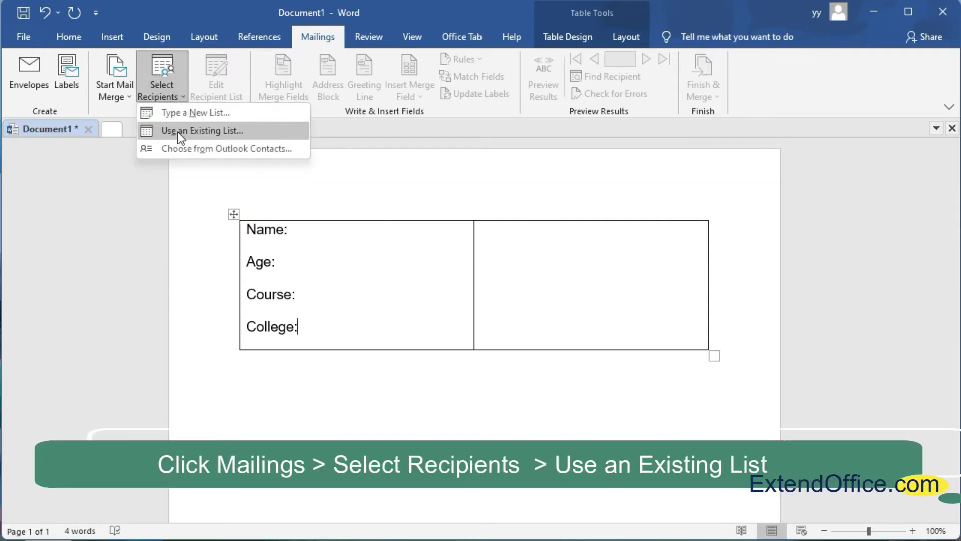
pyautogui.click(241, 131)
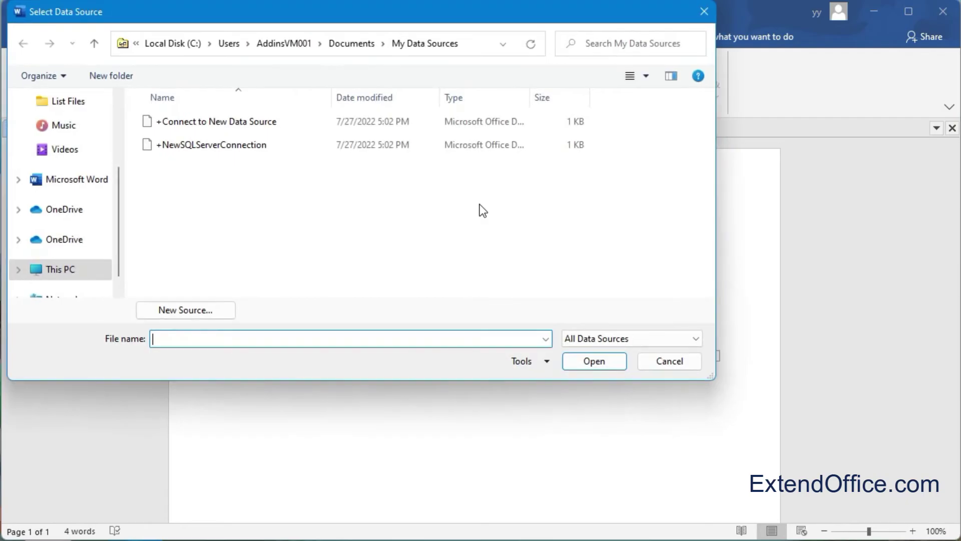
pyautogui.moveTo(432, 13); pyautogui.dragTo(560, 95)
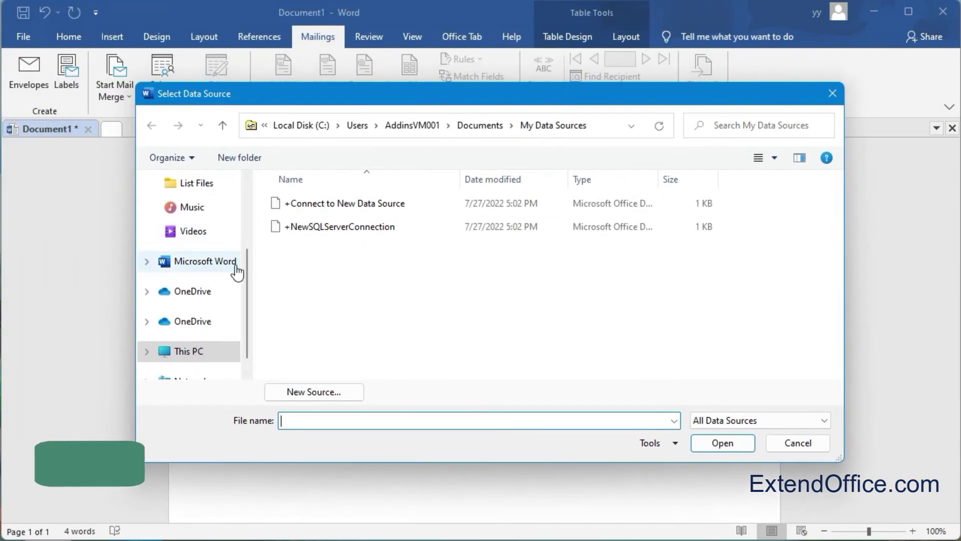
pyautogui.scroll(5, 247, 281)
pyautogui.click(196, 215)
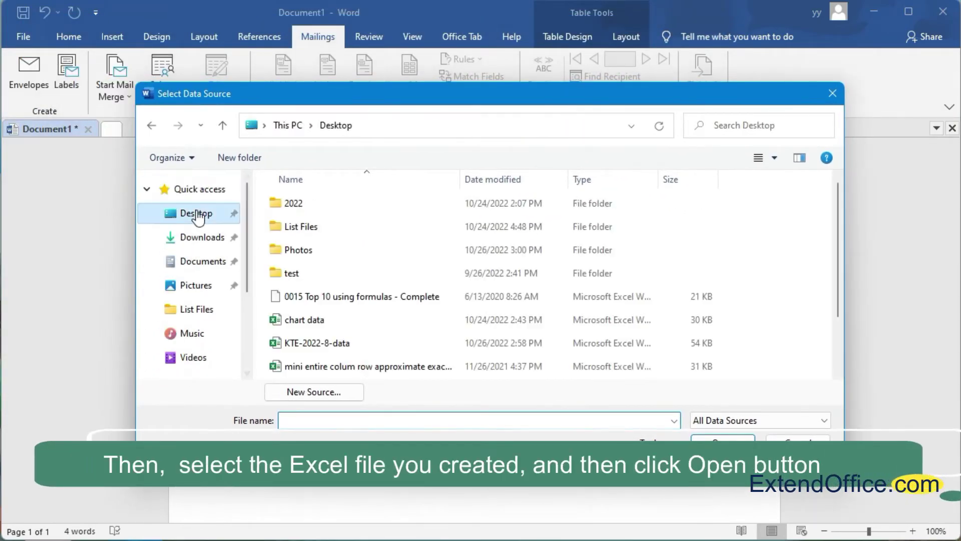
pyautogui.scroll(-2, 467, 280)
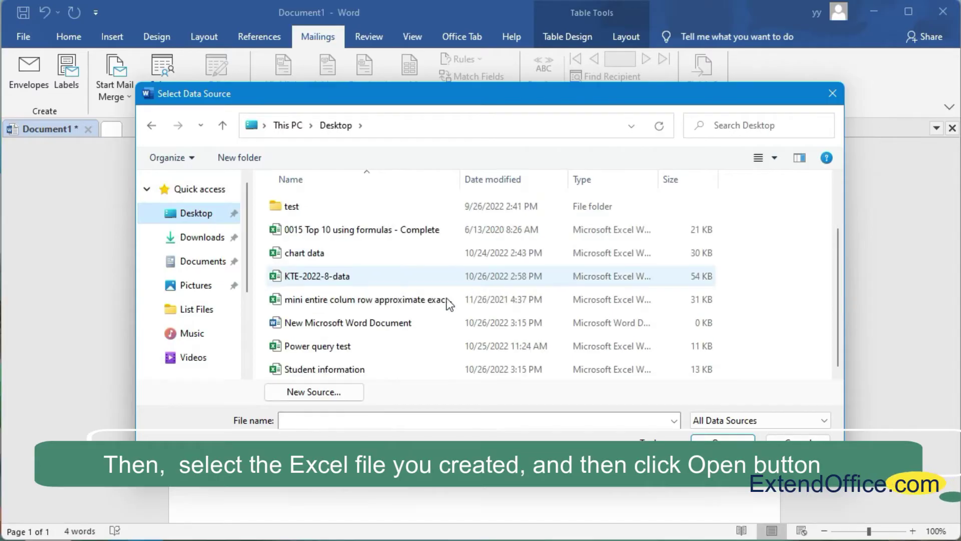
pyautogui.click(300, 371)
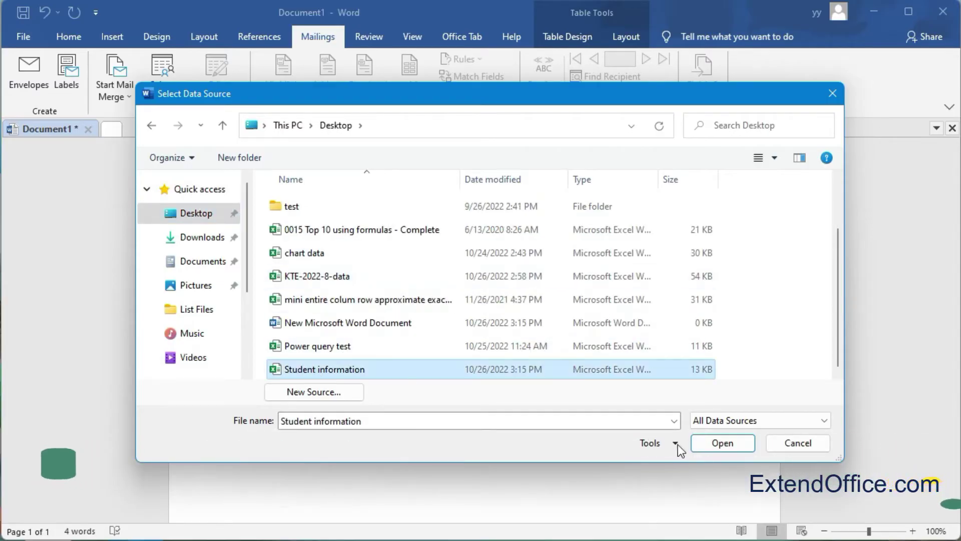
pyautogui.click(722, 443)
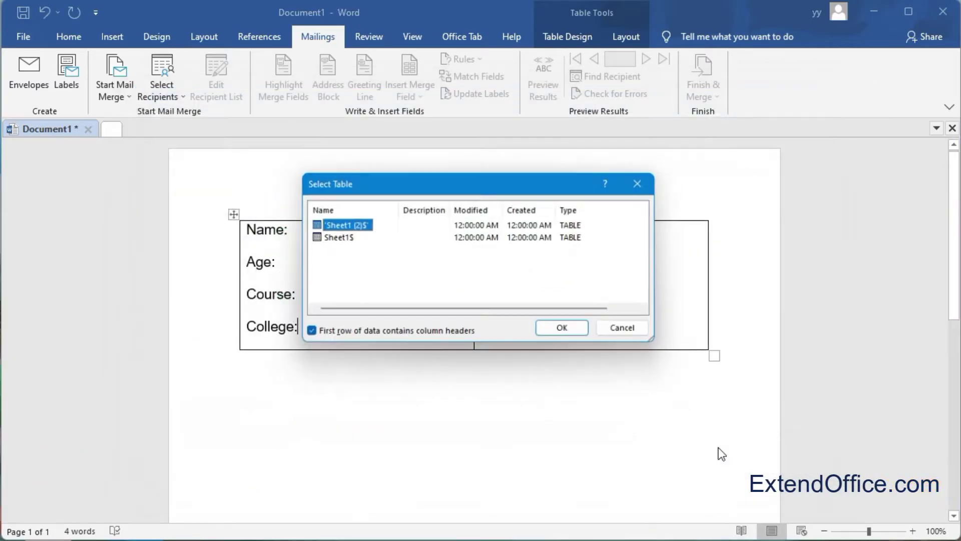
pyautogui.click(331, 238)
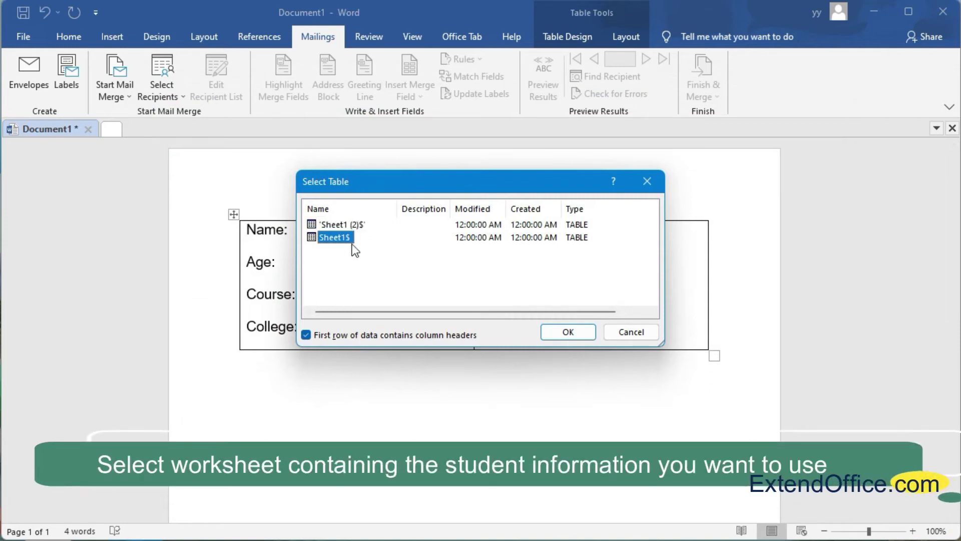
pyautogui.click(566, 334)
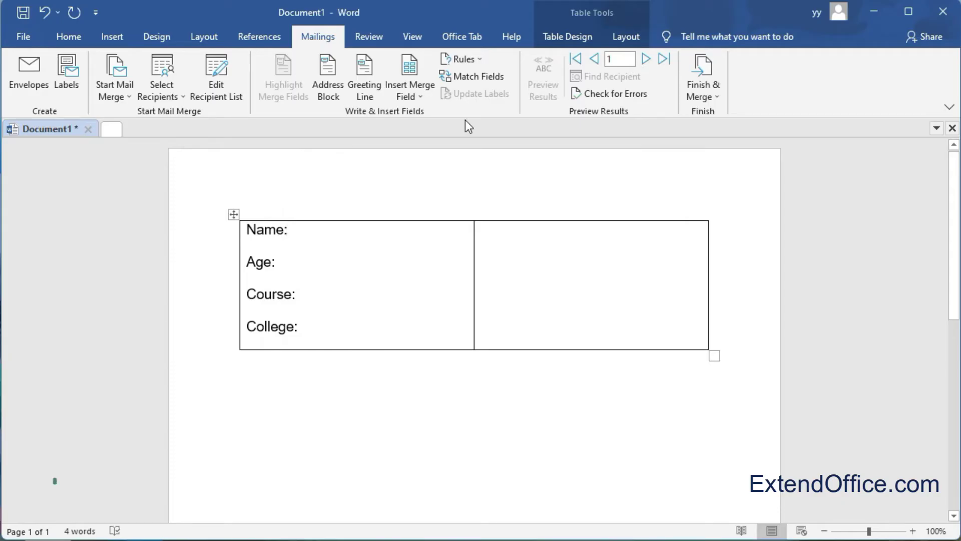
# - Insert the Name and Age merge fields after the Name: and Age: labels
pyautogui.click(425, 98)
pyautogui.click(424, 114)
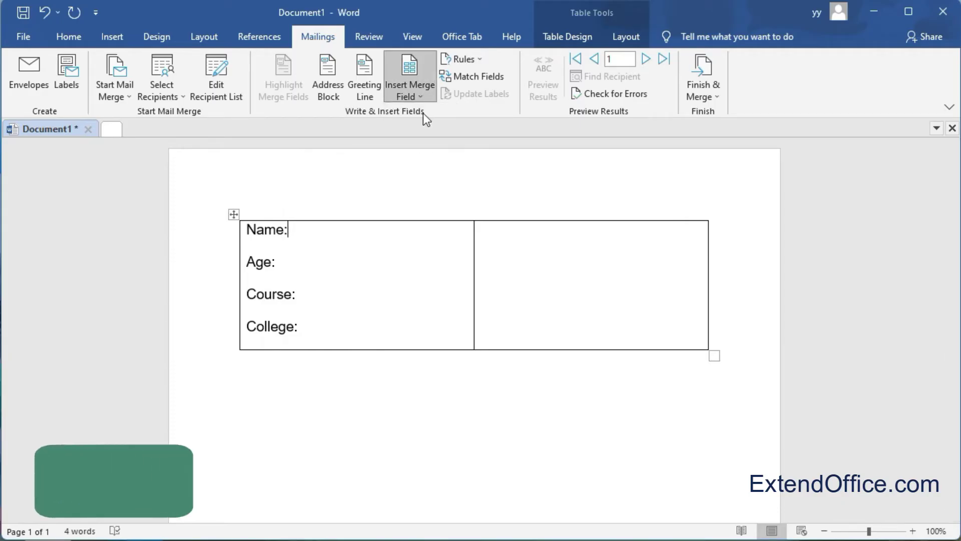
pyautogui.click(275, 262)
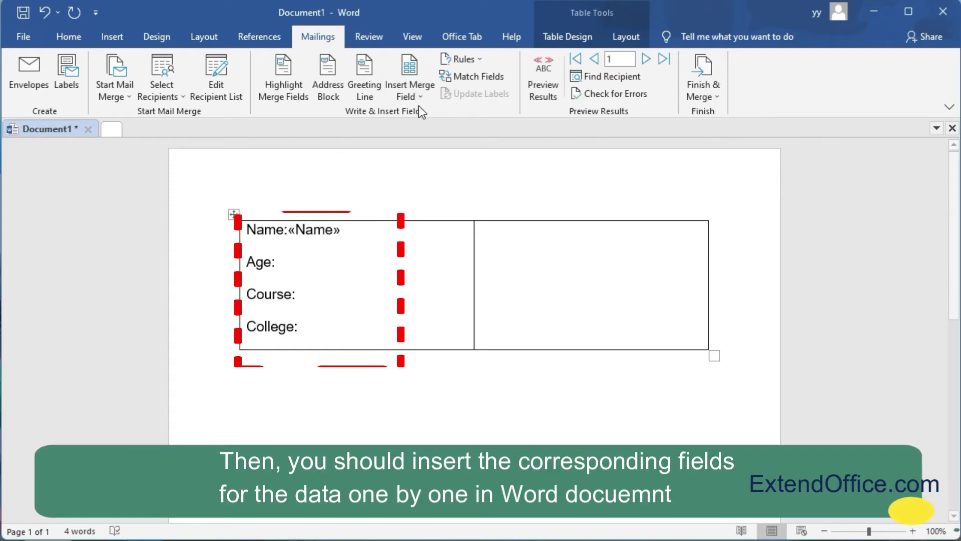
pyautogui.click(427, 94)
pyautogui.click(425, 131)
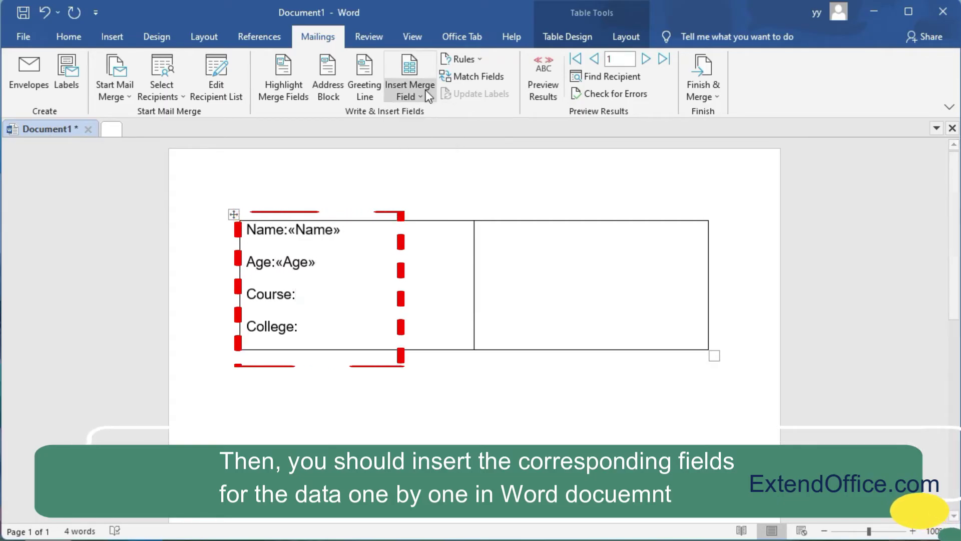
# - Insert the Course and College merge fields after the Course: and College: labels
pyautogui.click(422, 94)
pyautogui.click(423, 149)
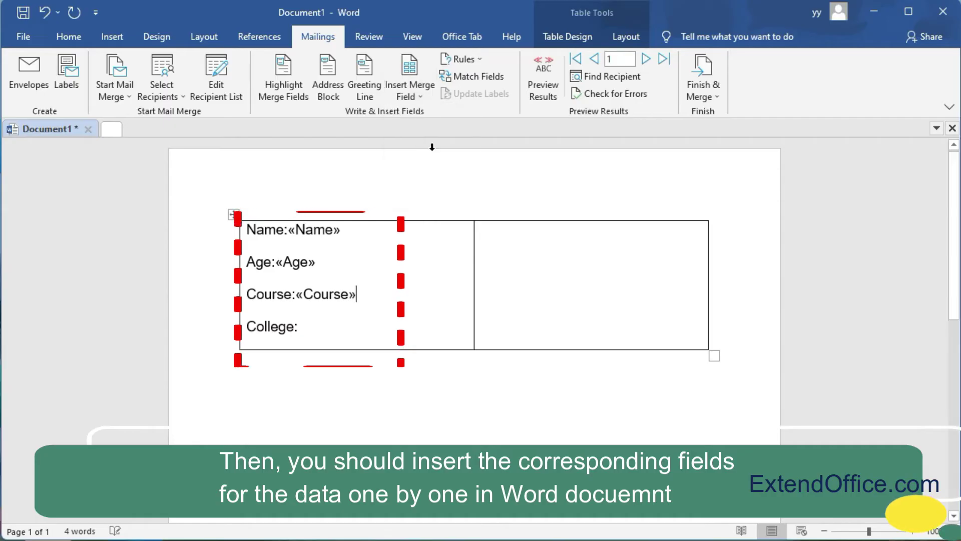
pyautogui.click(298, 326)
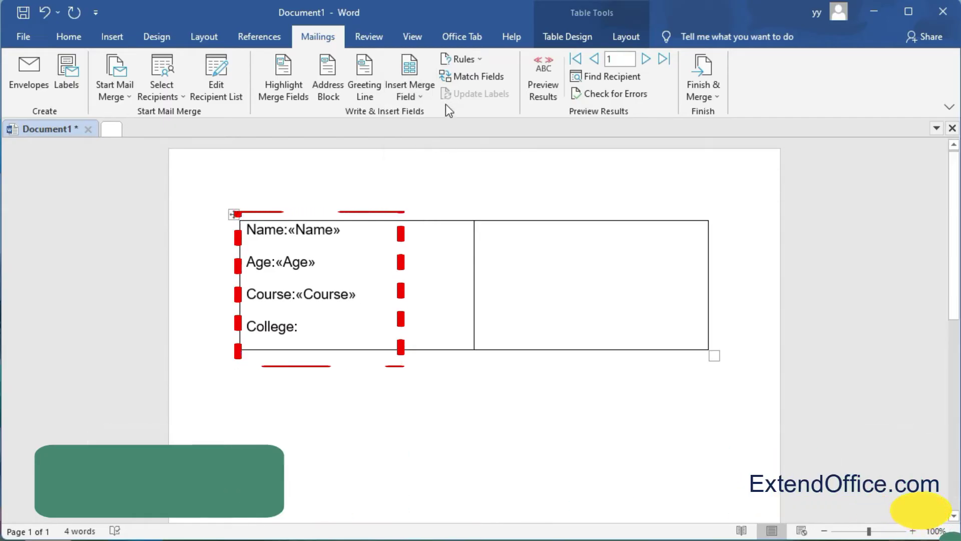
pyautogui.click(422, 96)
pyautogui.click(434, 170)
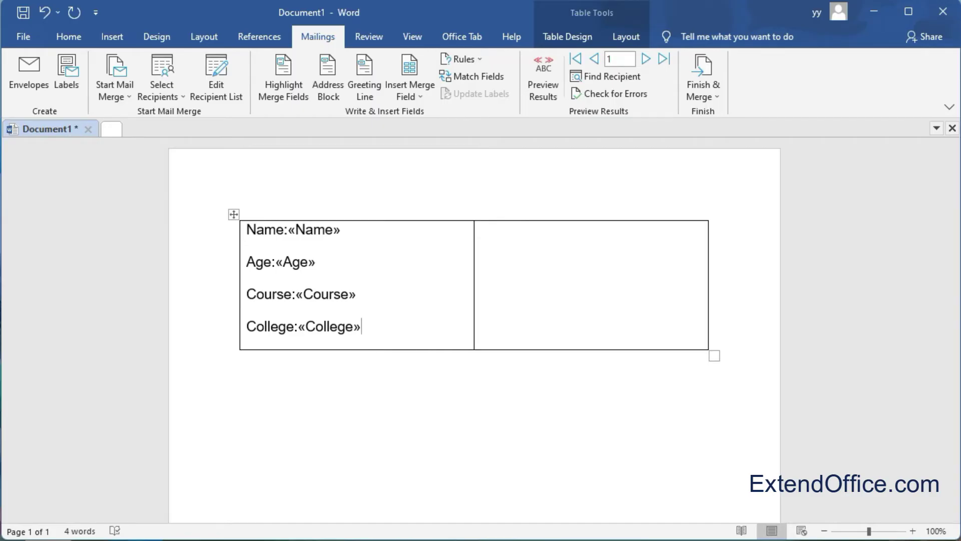
# - Insert an IncludePicture field with filename Image into the empty right cell
pyautogui.click(480, 226)
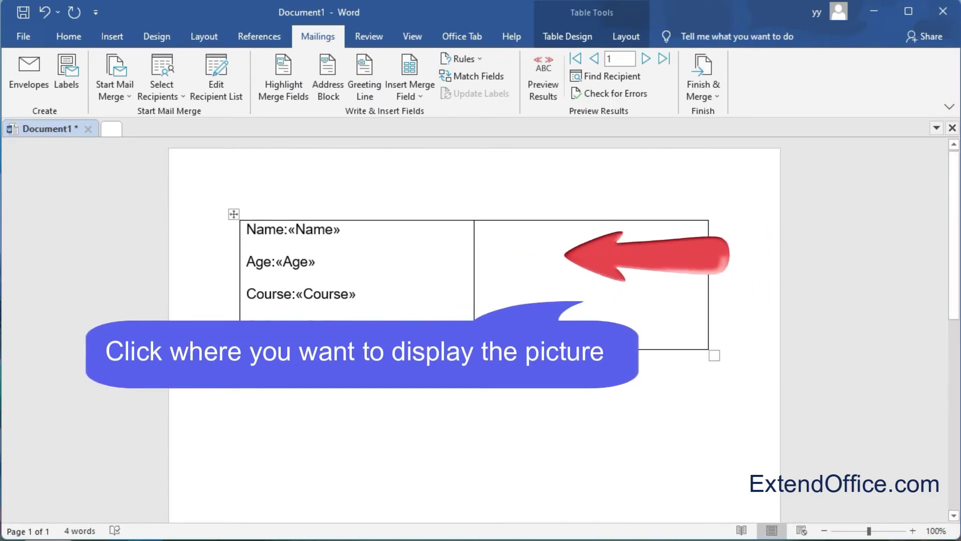
pyautogui.click(113, 36)
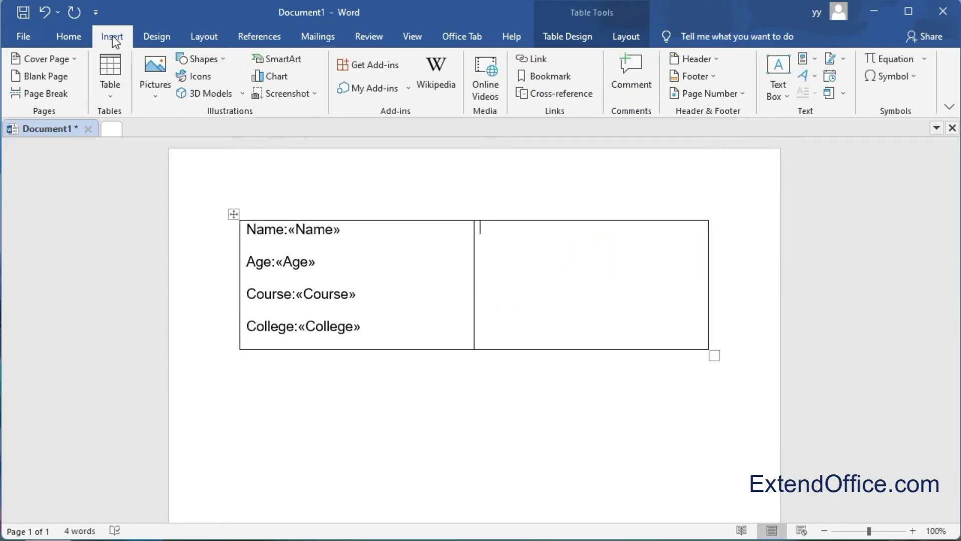
pyautogui.click(814, 60)
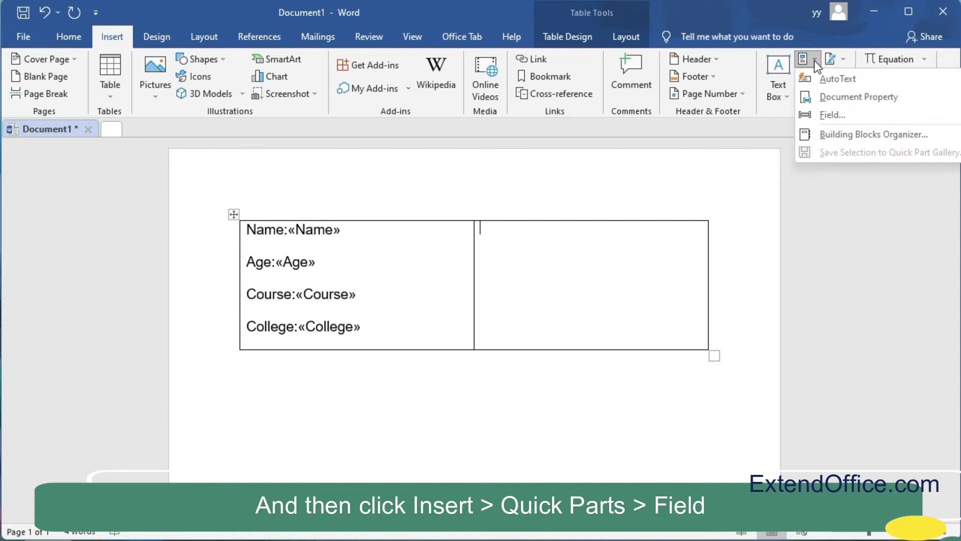
pyautogui.click(832, 115)
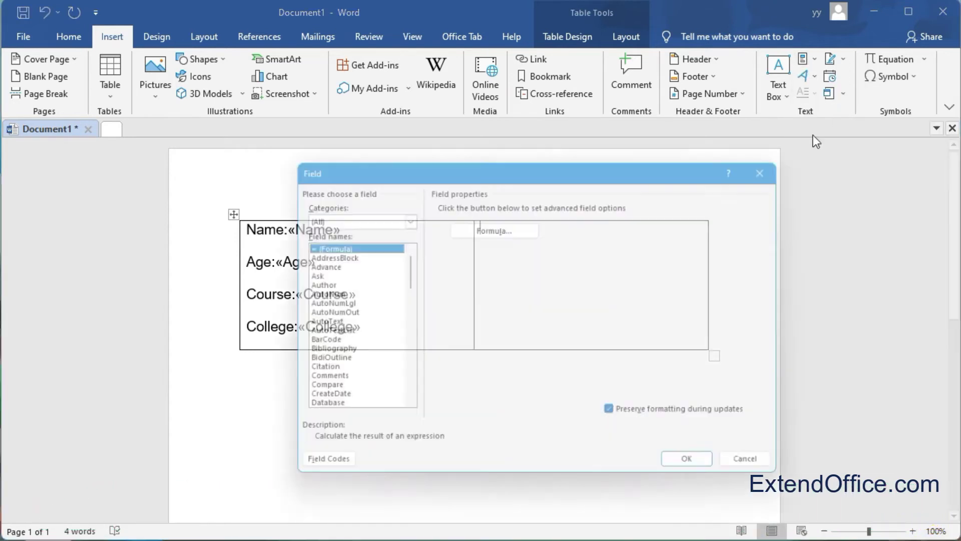
pyautogui.moveTo(572, 165); pyautogui.dragTo(593, 148)
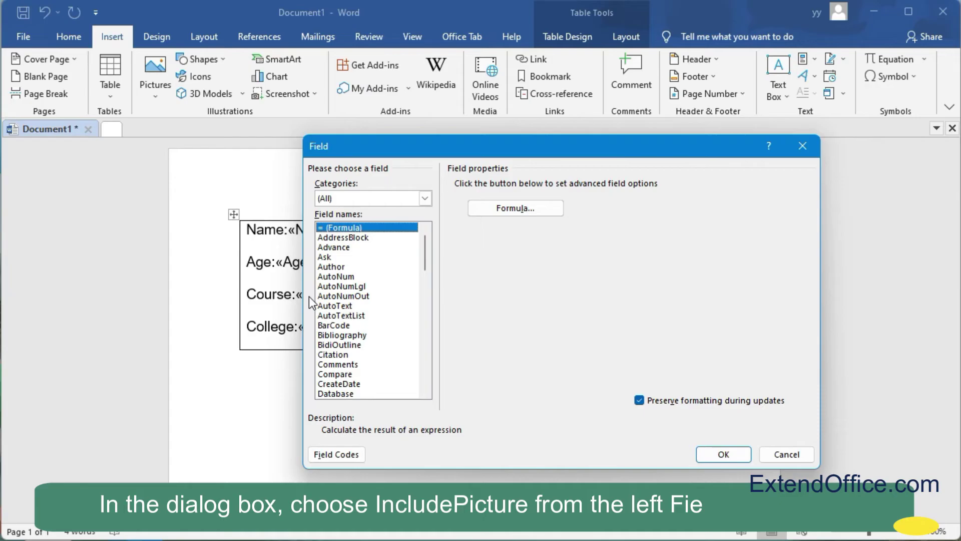
pyautogui.scroll(-2, 375, 290)
pyautogui.scroll(-5, 375, 290)
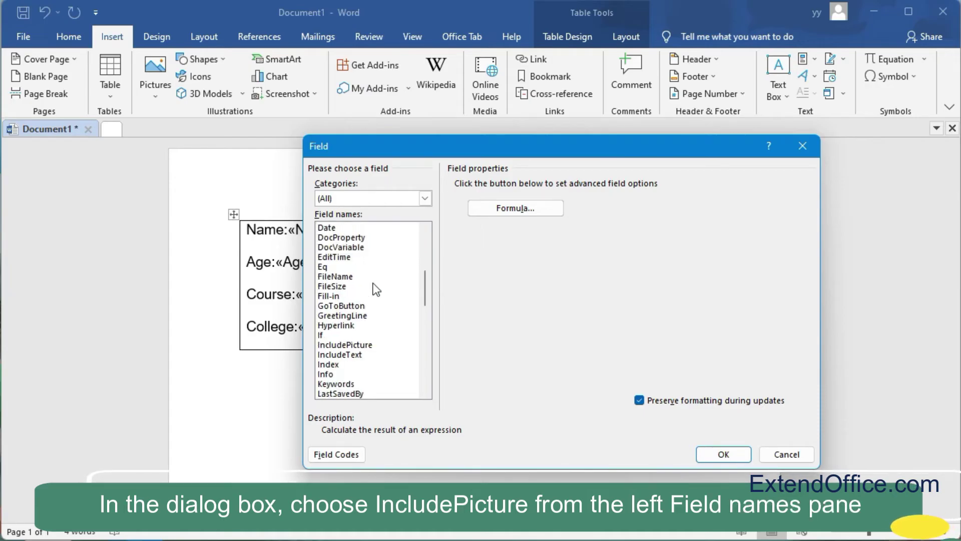
pyautogui.click(350, 315)
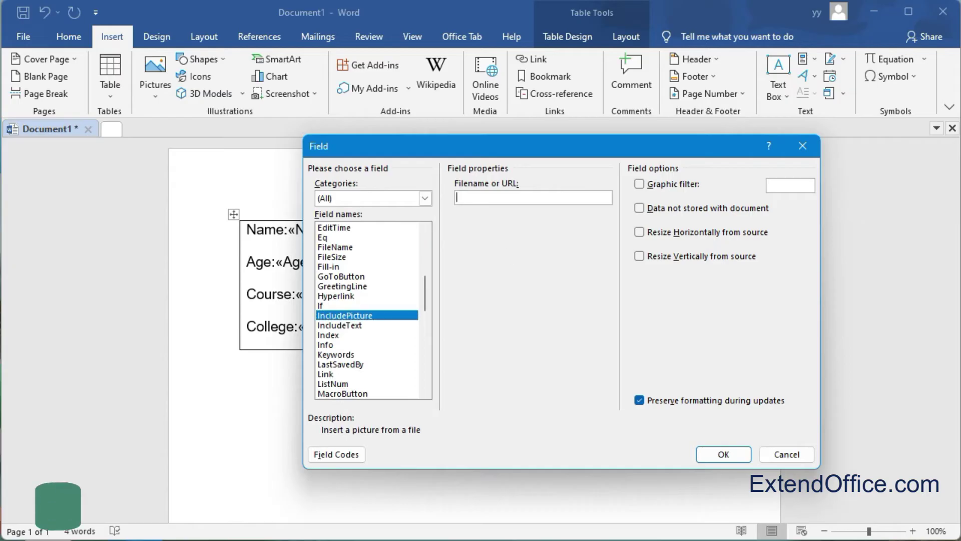
pyautogui.write('Image')
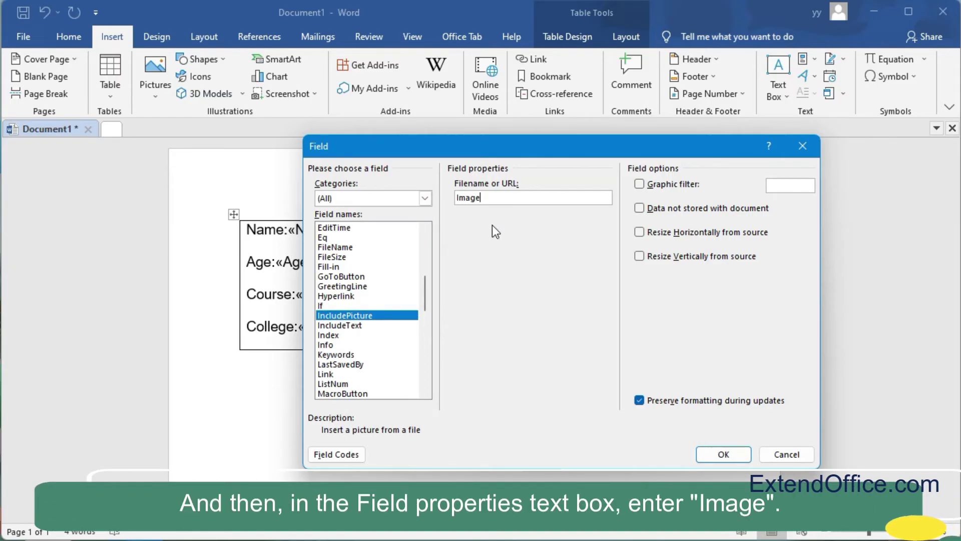
pyautogui.click(724, 454)
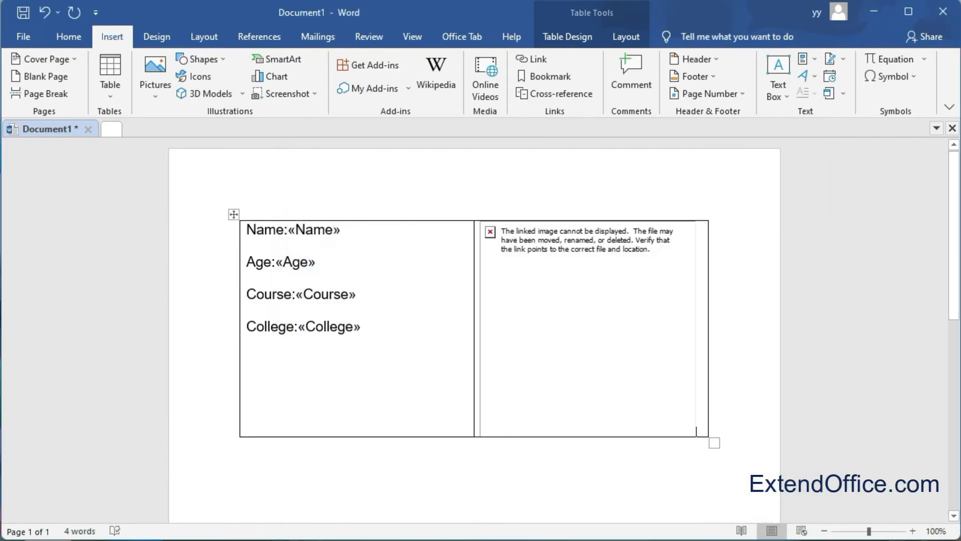
# - Replace 'Image' in the IncludePicture field code with the Photo merge field, using Alt+F9
pyautogui.click(562, 303)
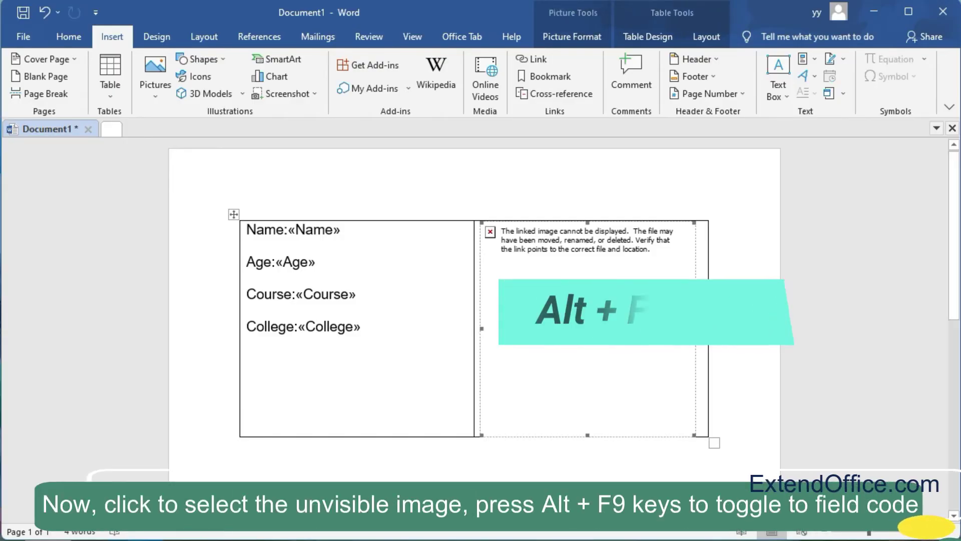
pyautogui.hotkey('alt', 'F9')
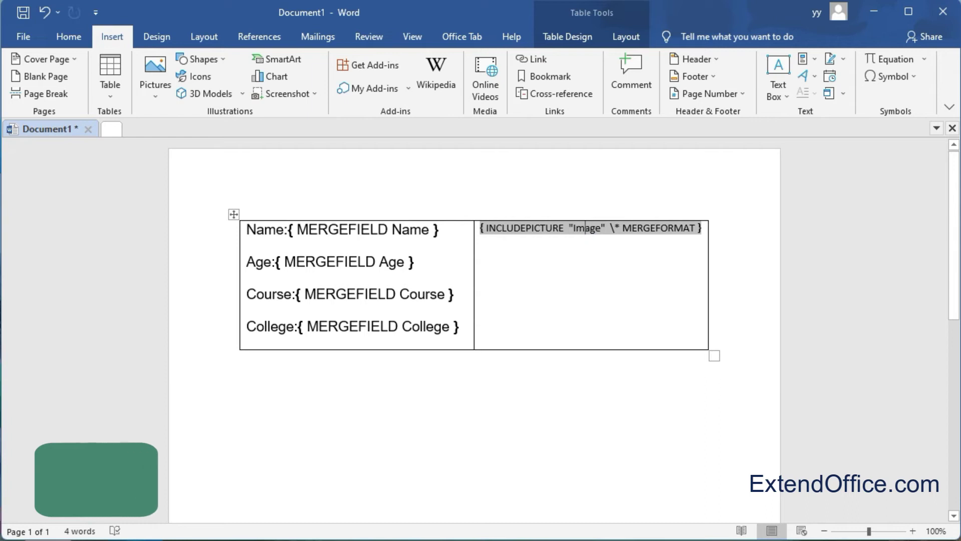
pyautogui.doubleClick(587, 227)
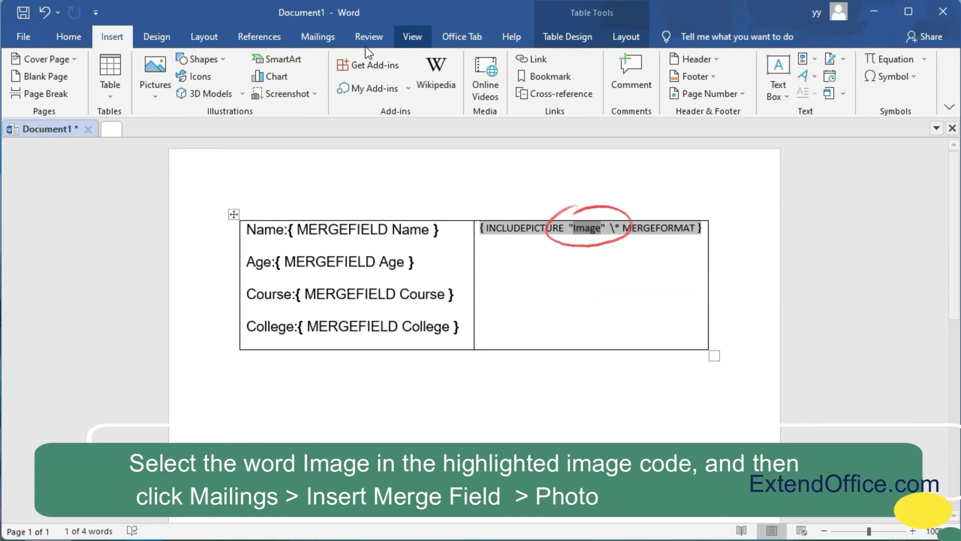
pyautogui.click(325, 42)
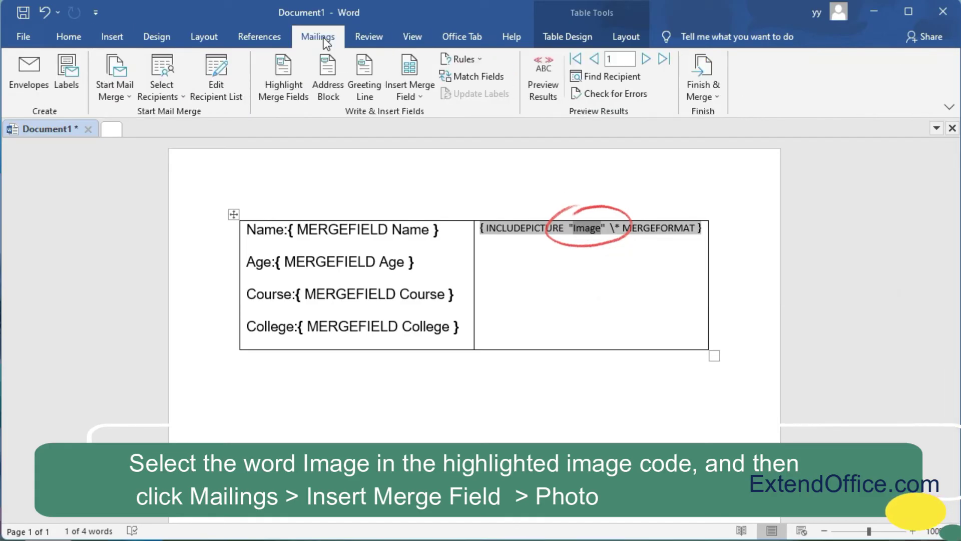
pyautogui.click(422, 98)
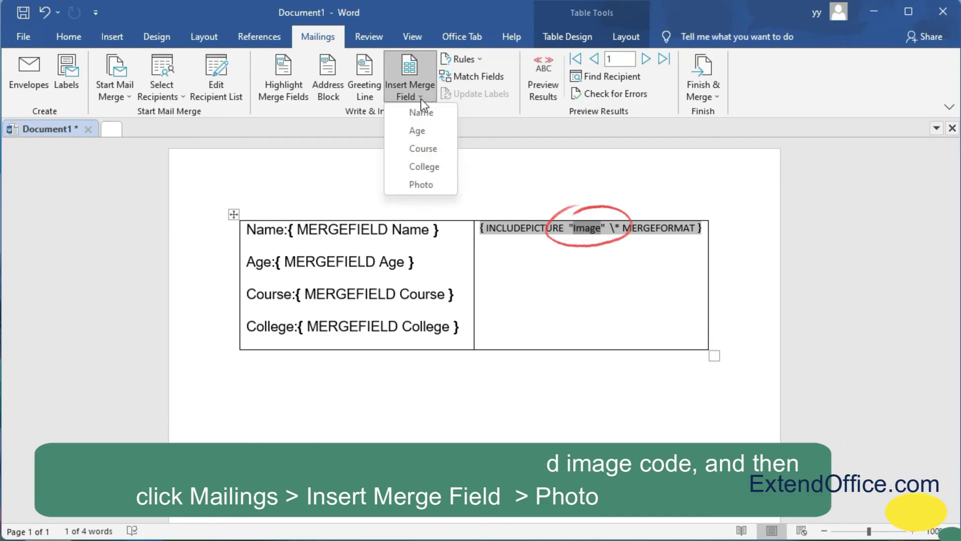
pyautogui.click(423, 184)
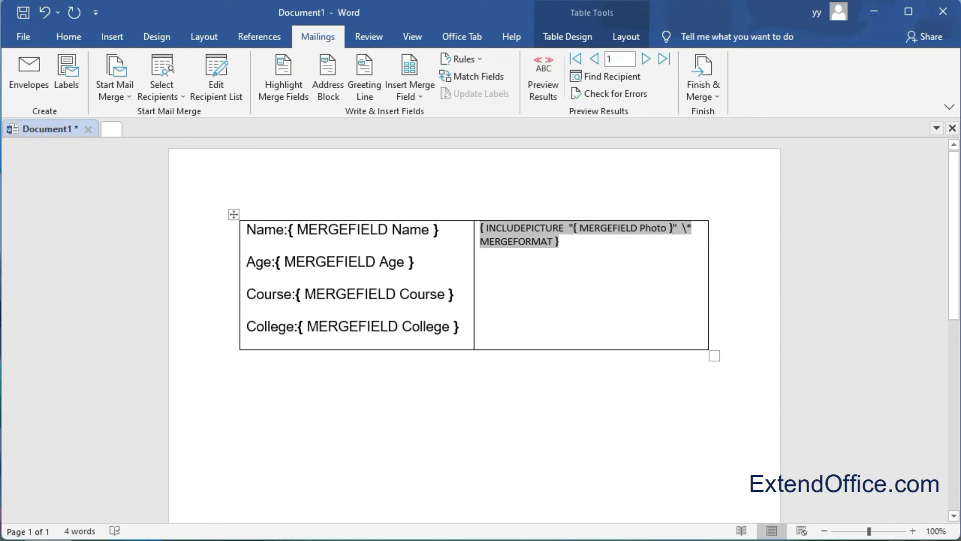
pyautogui.hotkey('alt', 'F9')
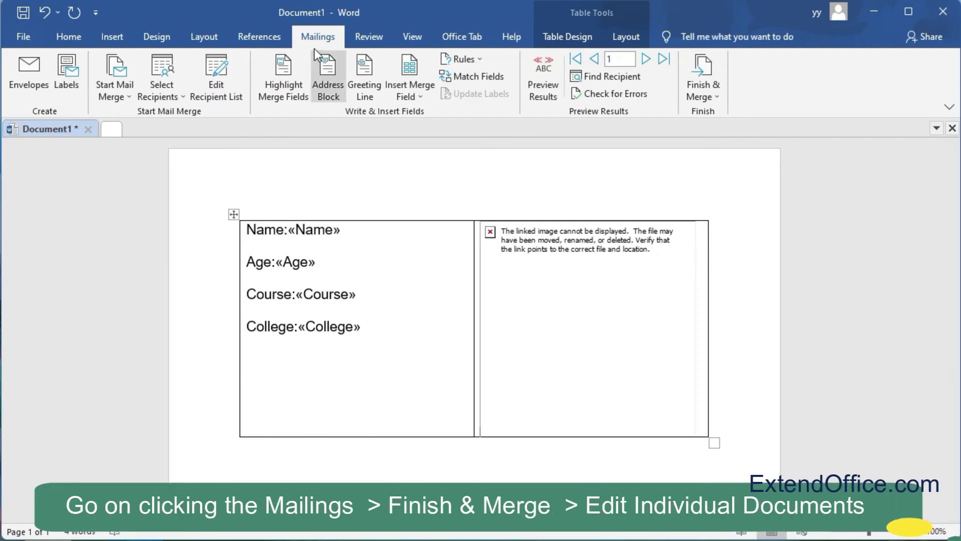
# - Finish the merge as individual documents for all records, creating Letters1
pyautogui.click(715, 96)
pyautogui.click(722, 112)
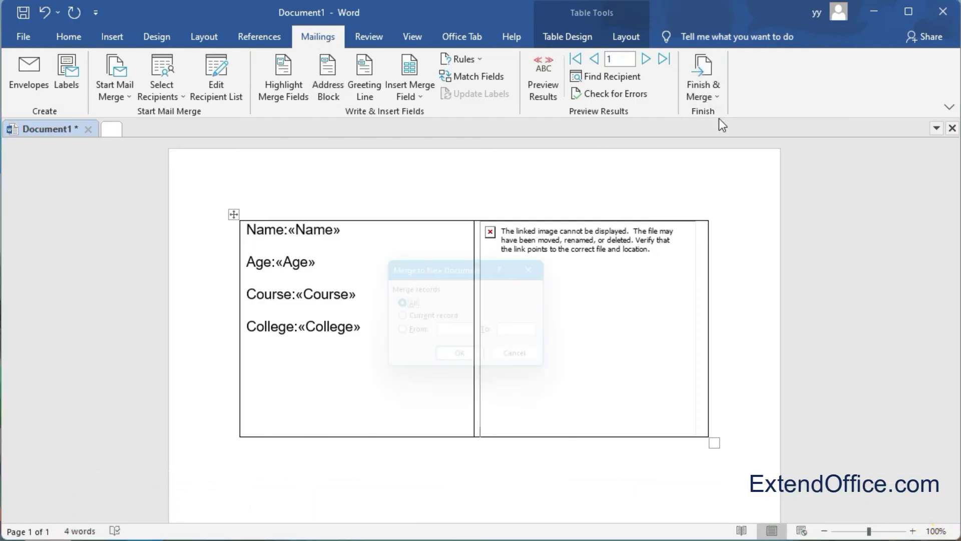
pyautogui.moveTo(475, 274); pyautogui.dragTo(438, 260)
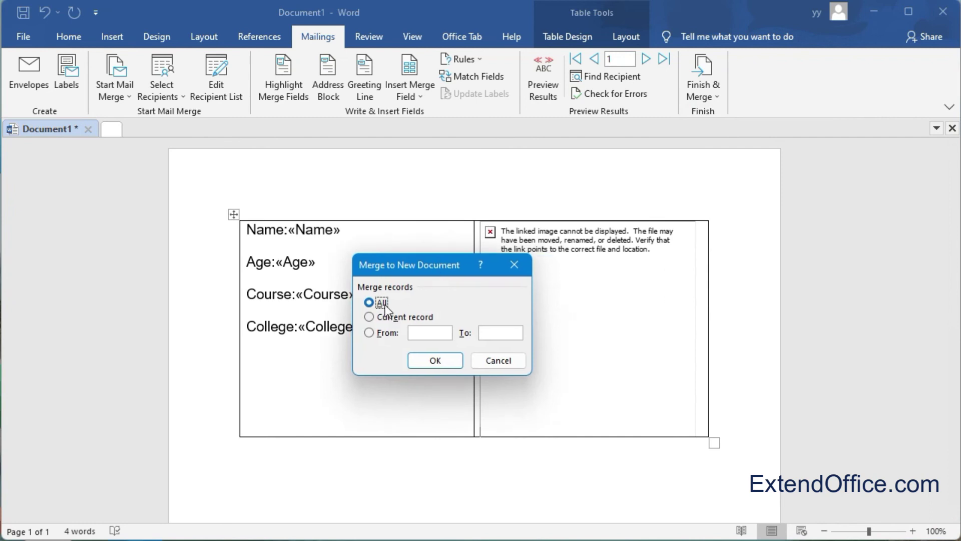
pyautogui.click(433, 360)
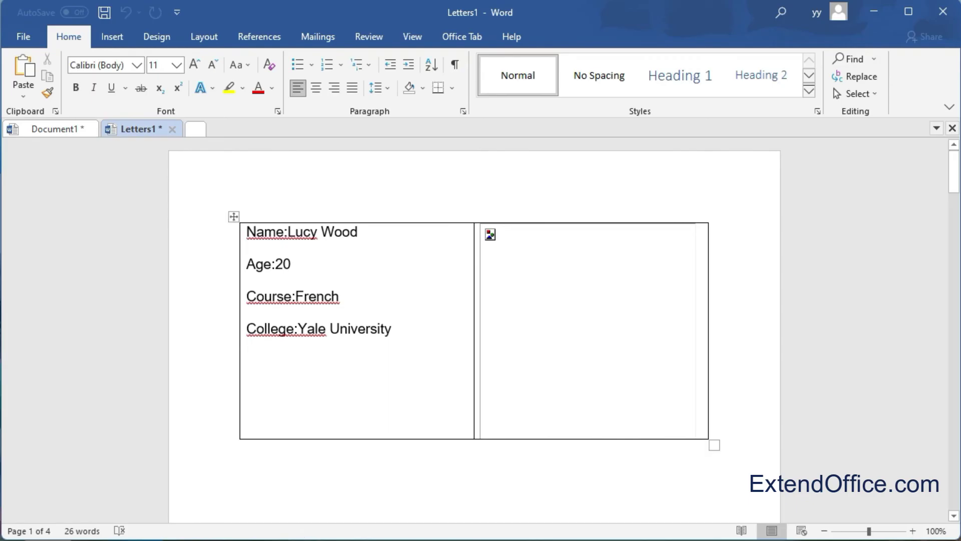
# - Select all of Letters1 and update fields with F9, allowing the pictures to load
pyautogui.click(366, 328)
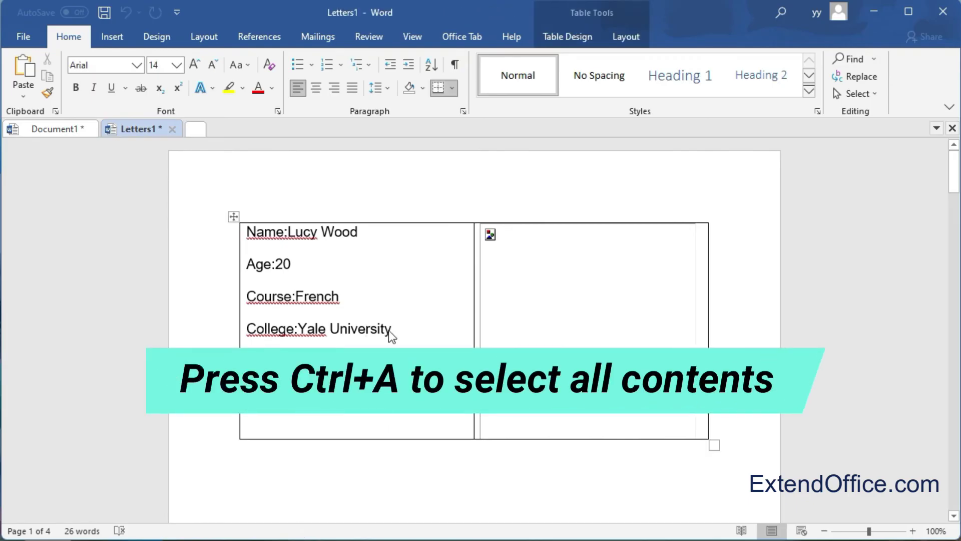
pyautogui.hotkey('ctrl', 'a')
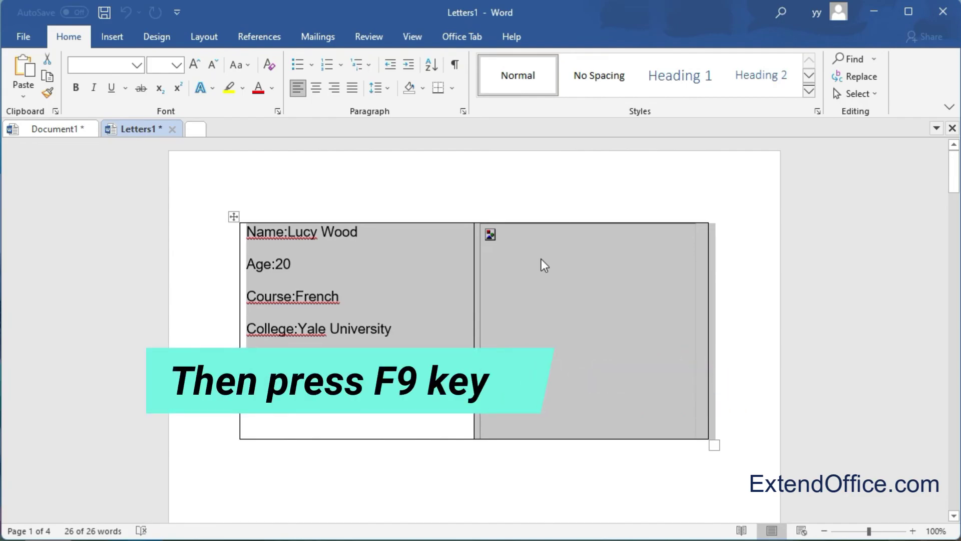
pyautogui.press('F9')
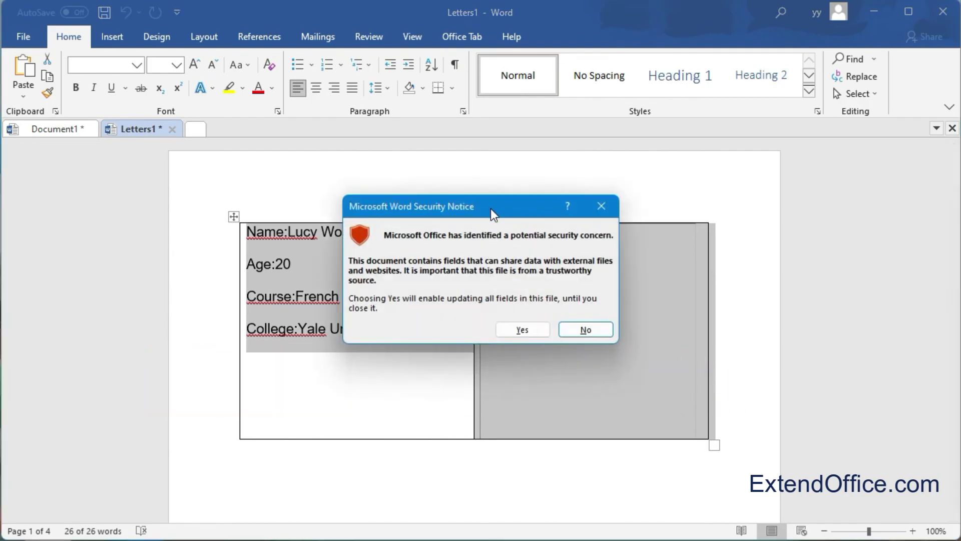
pyautogui.moveTo(491, 208); pyautogui.dragTo(491, 244)
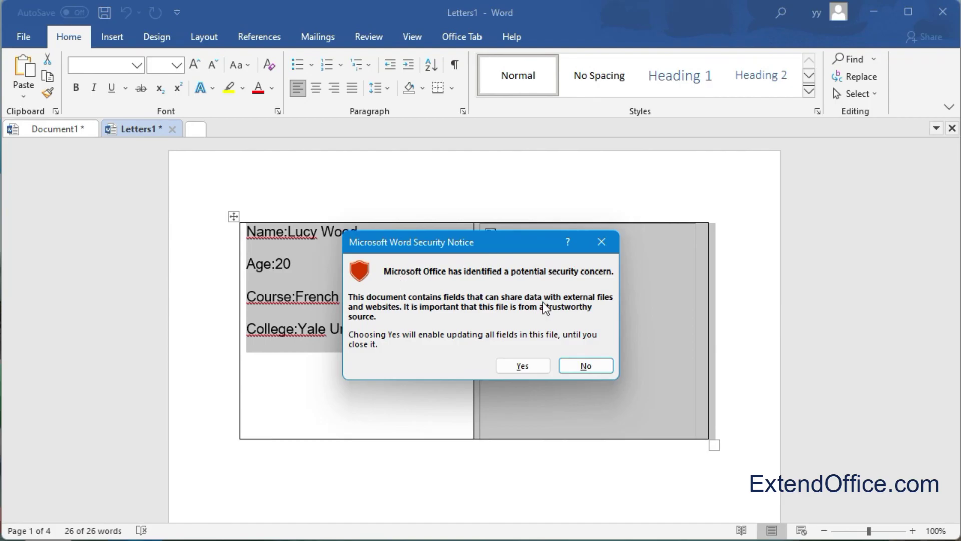
pyautogui.click(522, 366)
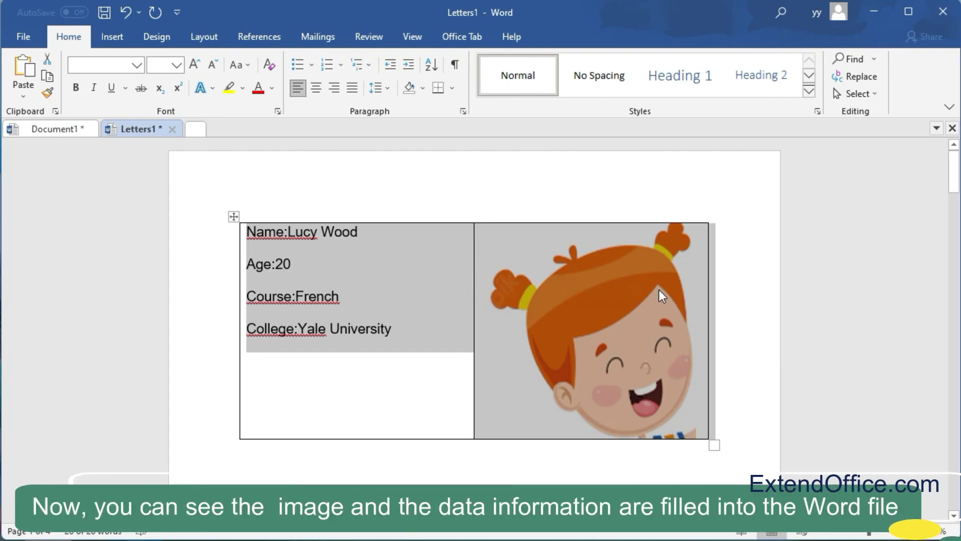
pyautogui.scroll(-2, 659, 289)
pyautogui.scroll(-10, 659, 289)
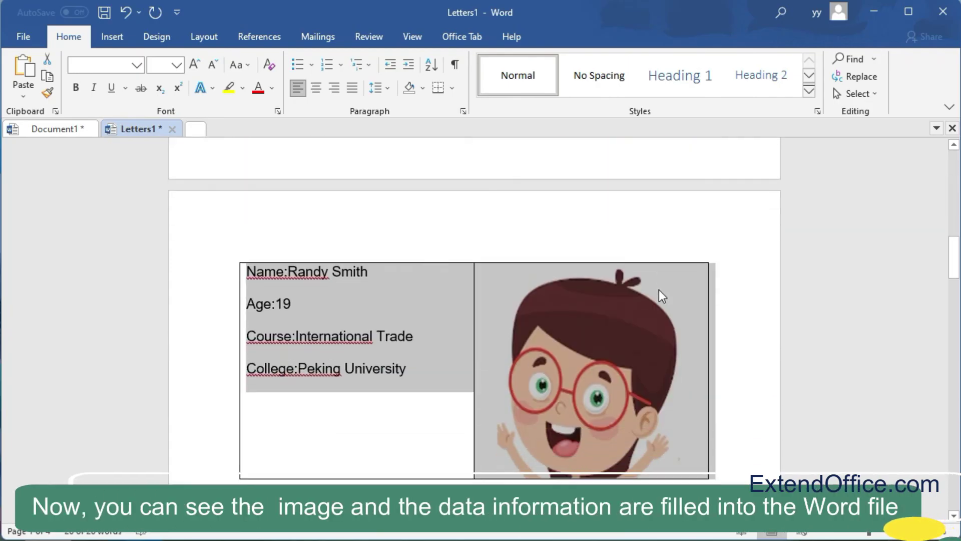